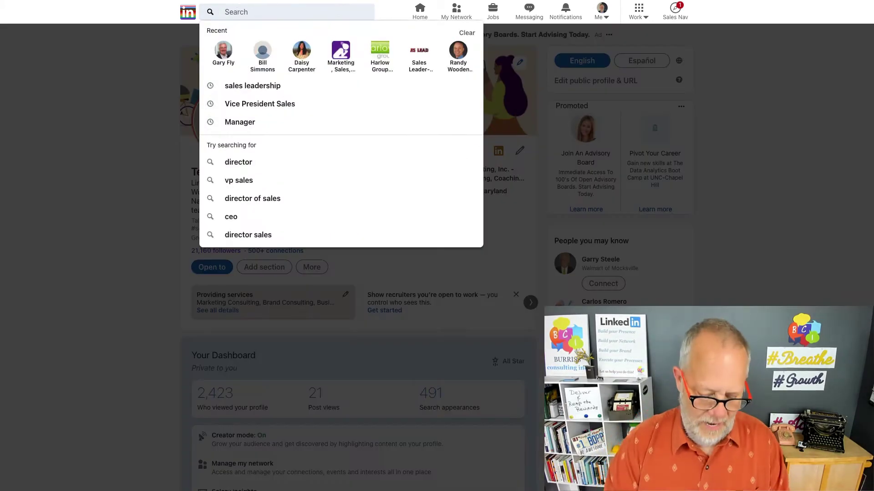
Search 'ibm' and list IBM's employees as people results, about 491,000
type("ibm")
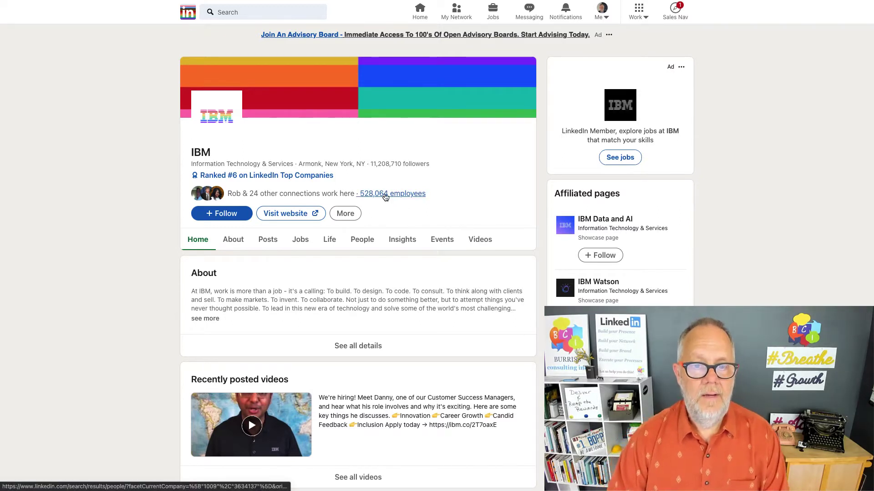
scroll(382, 277, "down", 1)
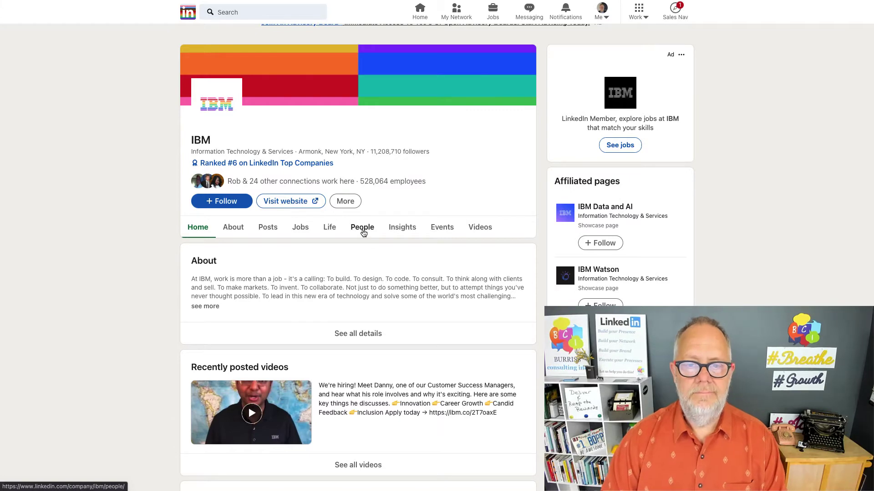
left_click(377, 182)
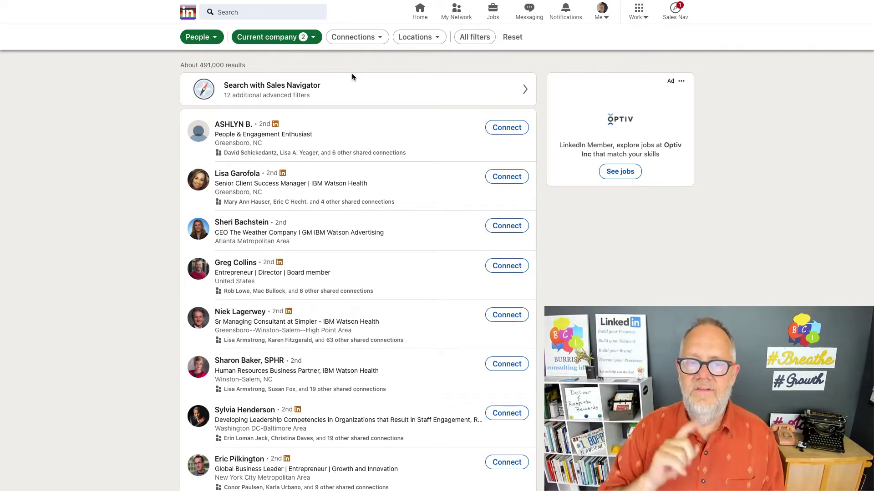
Go back to IBM's company page and view its People tab of 528,064 employees
scroll(327, 92, "left", 5)
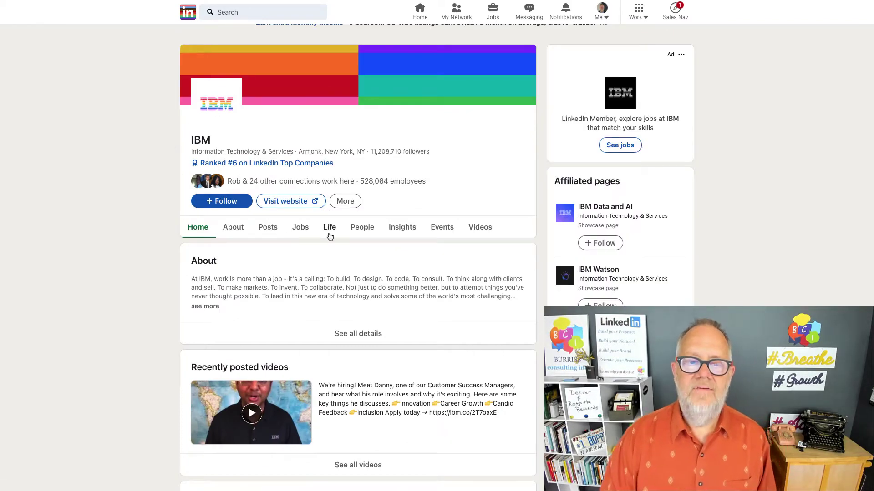
left_click(363, 229)
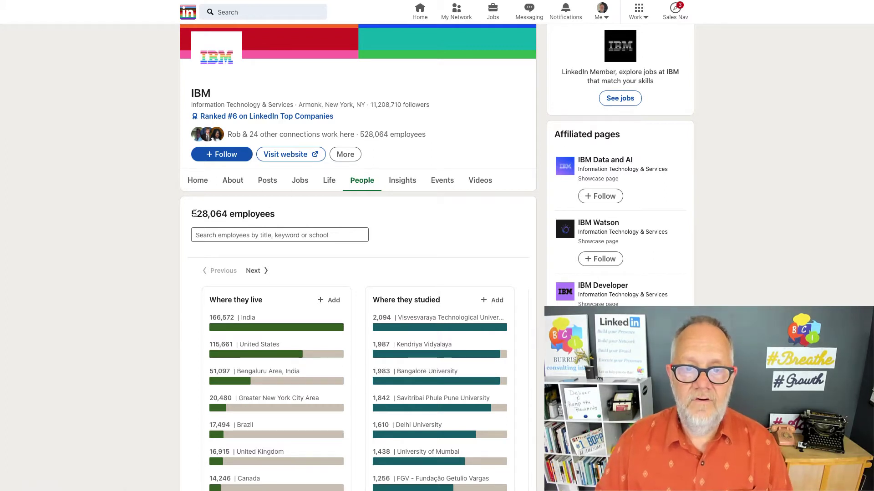
left_click_drag(193, 214, 243, 213)
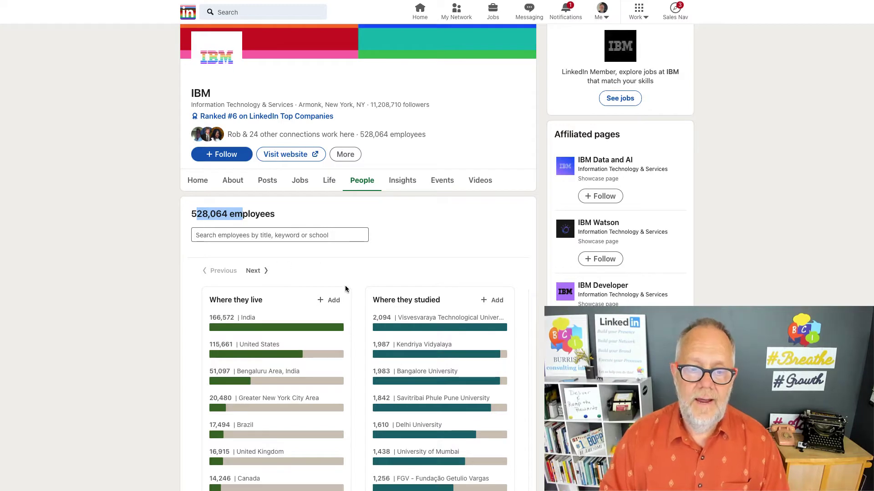
Page through the employee insight charts to skills, then back to location and schools
scroll(346, 289, "down", 2)
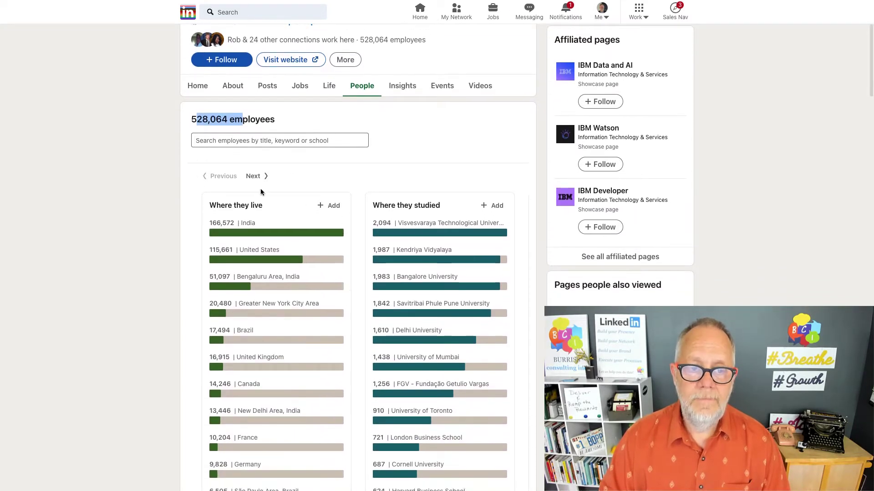
left_click(259, 177)
left_click(255, 177)
left_click(212, 179)
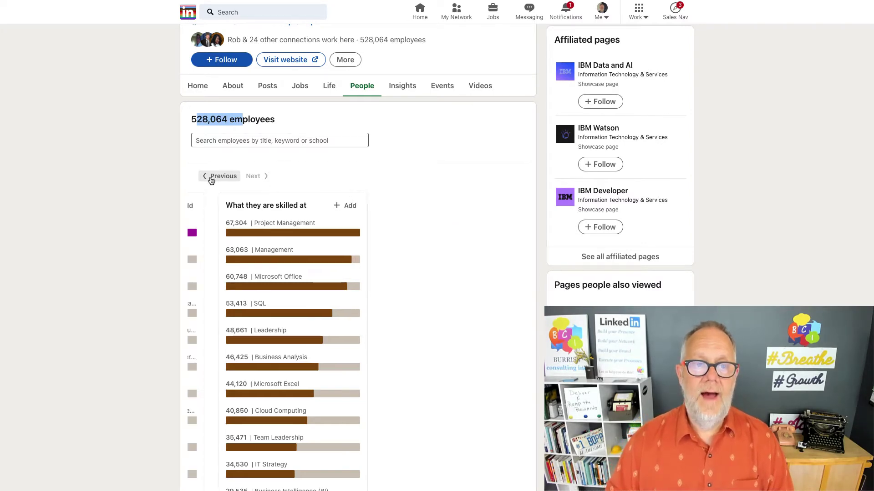
Filter IBM's employees by where they live to the Charlotte, North Carolina Area
scroll(289, 291, "down", 1)
scroll(275, 260, "up", 2)
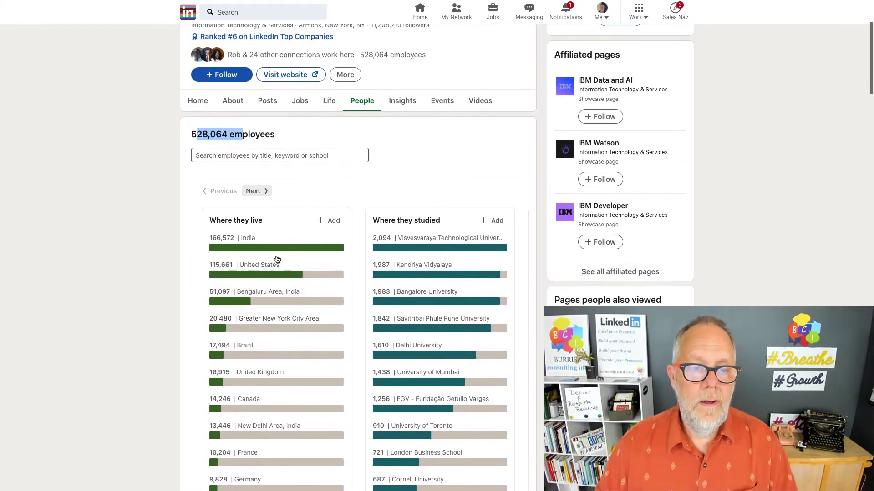
left_click(334, 221)
left_click(280, 221)
type("North Caro")
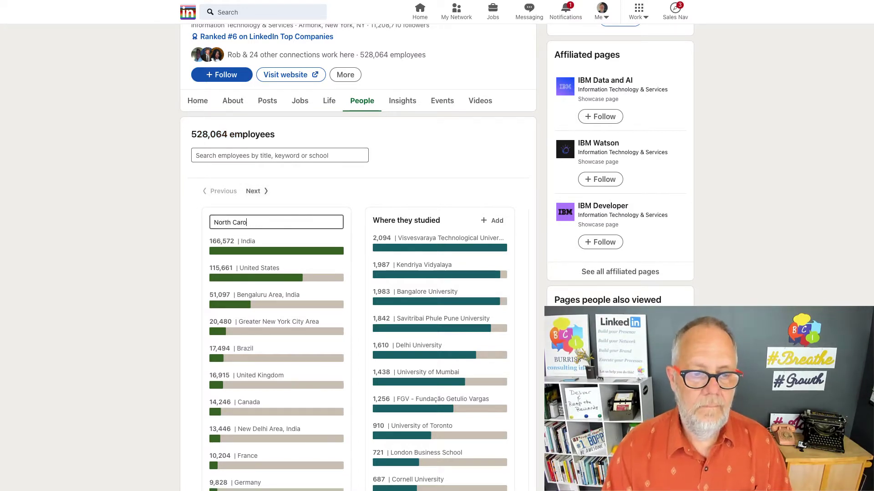
type("lina")
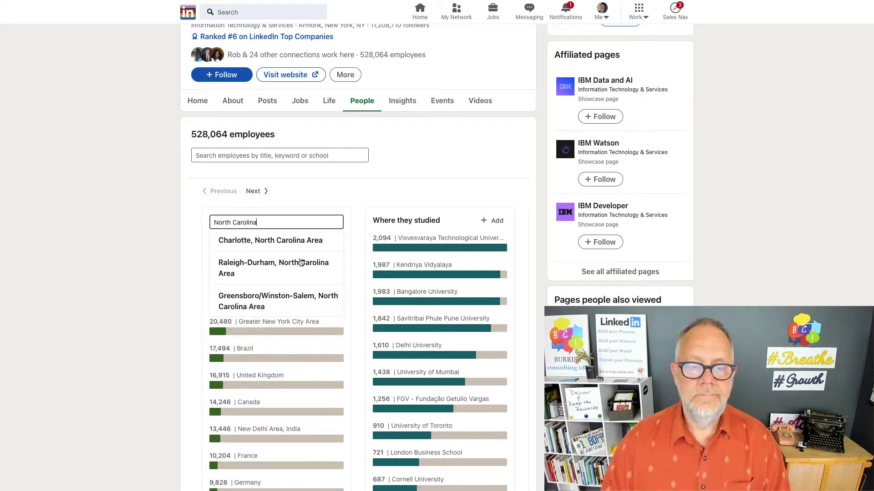
scroll(300, 262, "down", 1)
scroll(302, 264, "down", 1)
scroll(302, 265, "down", 1)
scroll(303, 267, "down", 1)
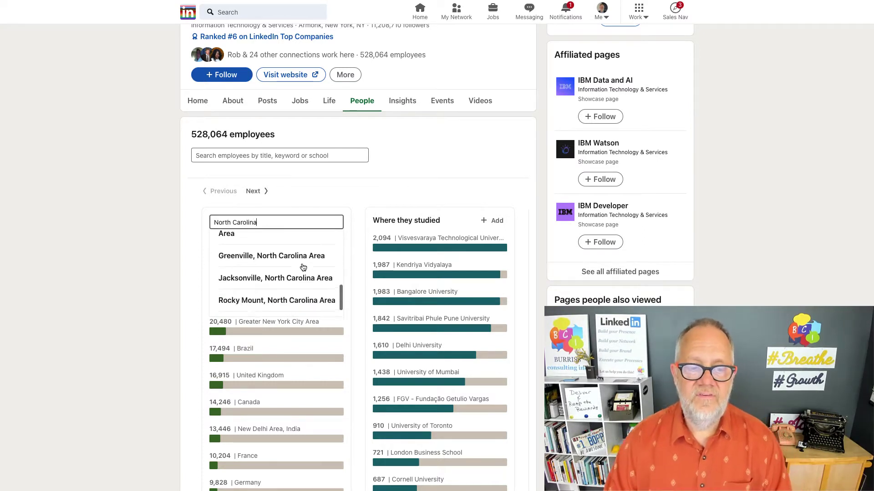
scroll(303, 267, "down", 1)
scroll(303, 267, "down", 1)
scroll(303, 267, "up", 1)
scroll(303, 267, "up", 1)
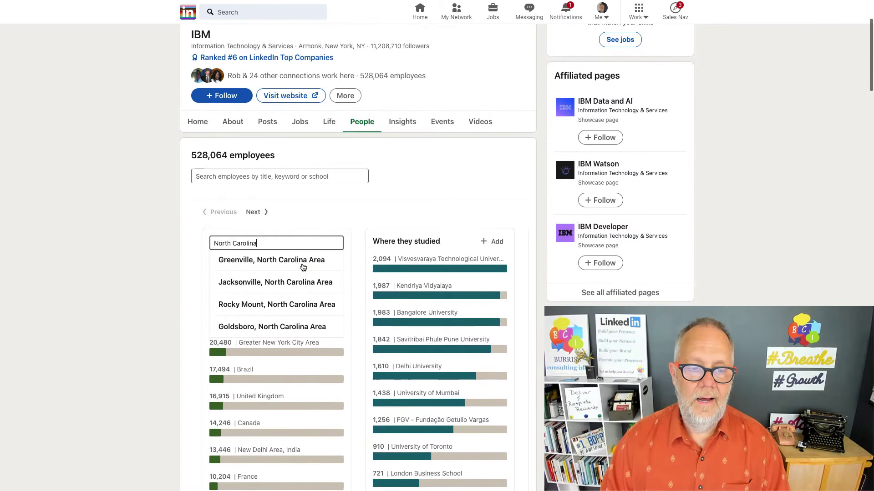
scroll(303, 268, "up", 3)
left_click(247, 263)
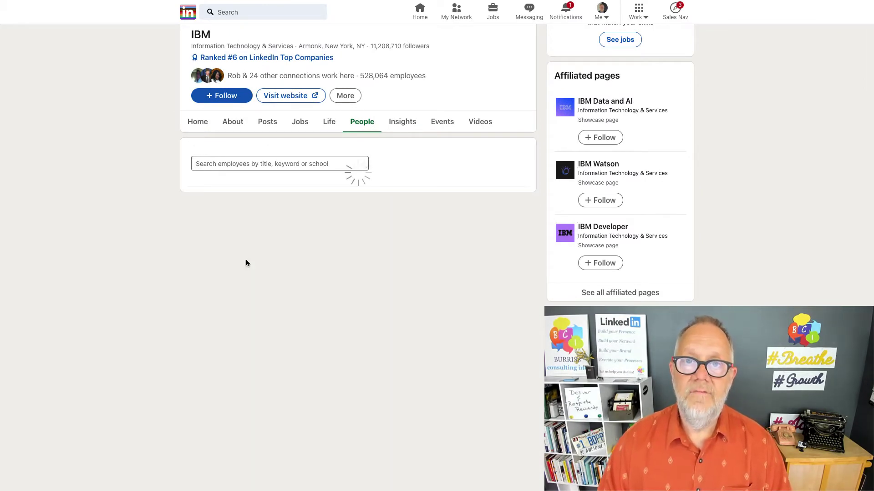
Add Raleigh-Durham, North Carolina Area to the location filter, giving 8,406 employees
left_click(334, 263)
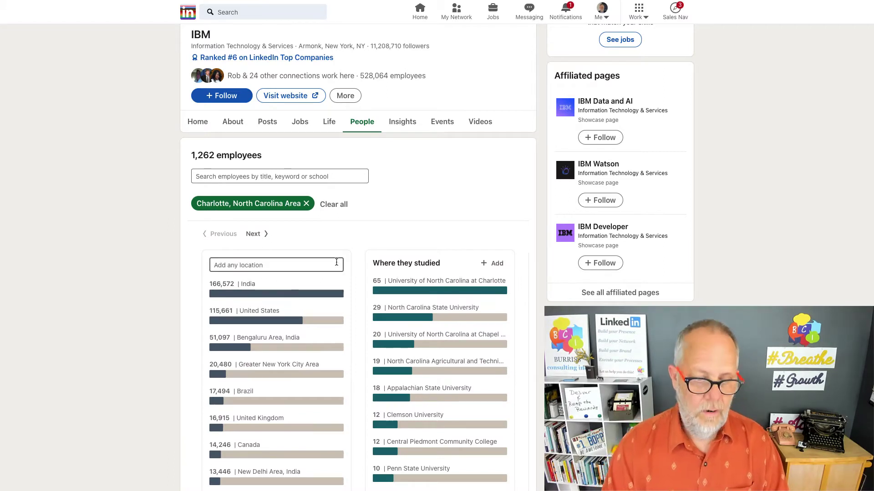
type("Raleigh")
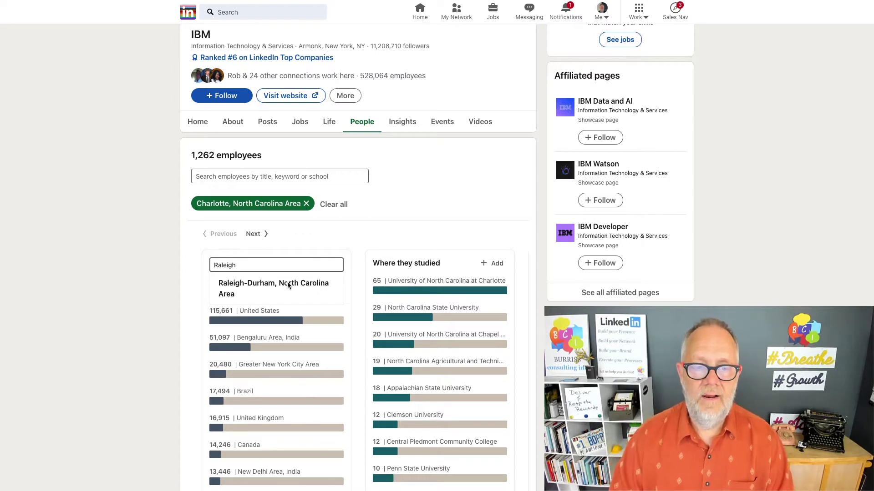
left_click(288, 286)
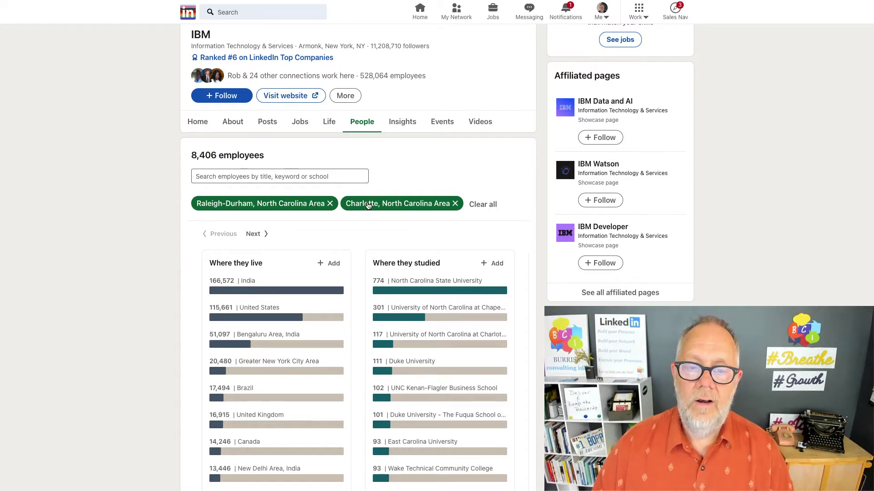
left_click(265, 234)
Narrow the North Carolina IBM employees to the Business Development role
scroll(299, 284, "down", 4)
scroll(298, 283, "up", 3)
scroll(298, 280, "down", 2)
scroll(291, 254, "up", 1)
scroll(280, 217, "up", 2)
scroll(306, 400, "down", 3)
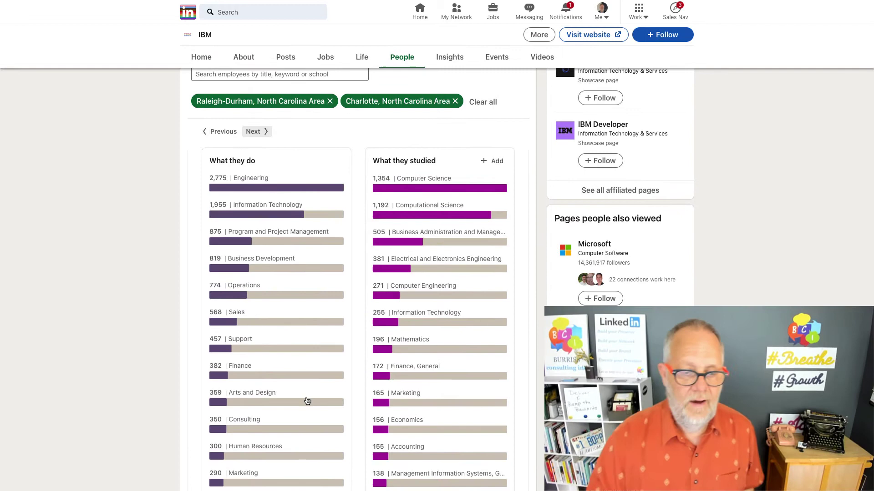
scroll(307, 400, "down", 1)
left_click(264, 232)
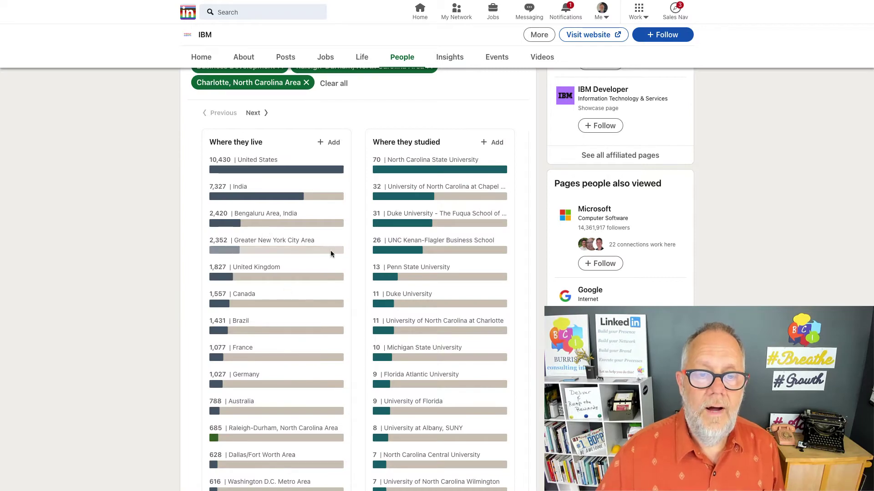
Add Sales as a second role filter, bringing the count to 1,323
left_click(262, 112)
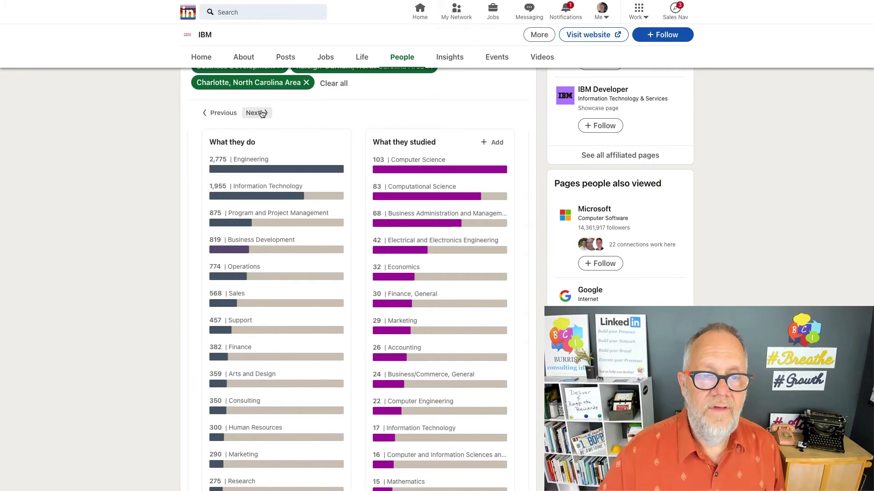
scroll(282, 266, "down", 1)
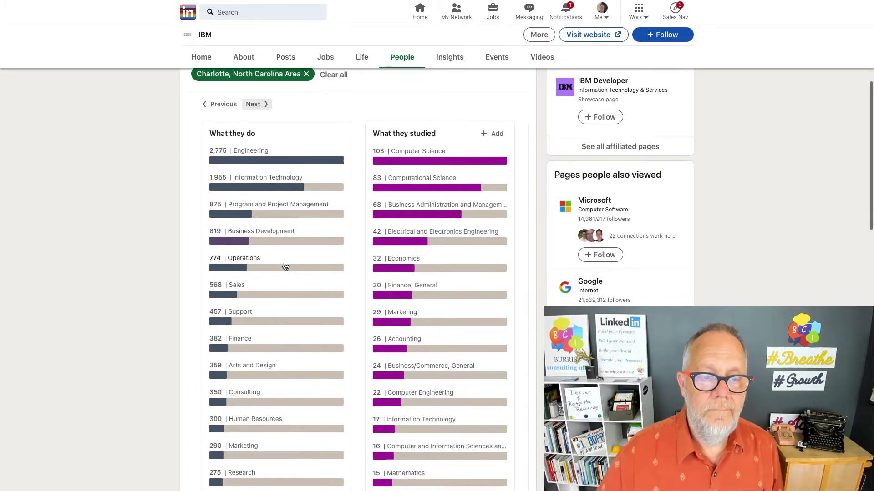
left_click(234, 286)
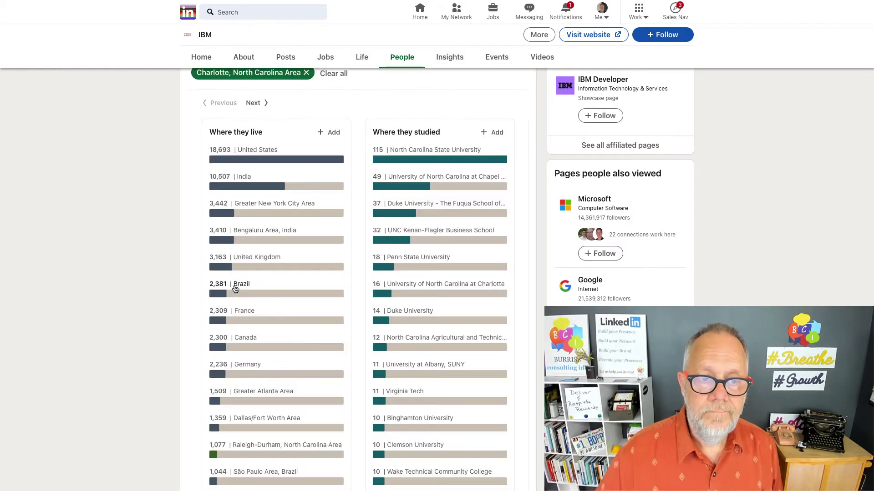
scroll(235, 255, "up", 4)
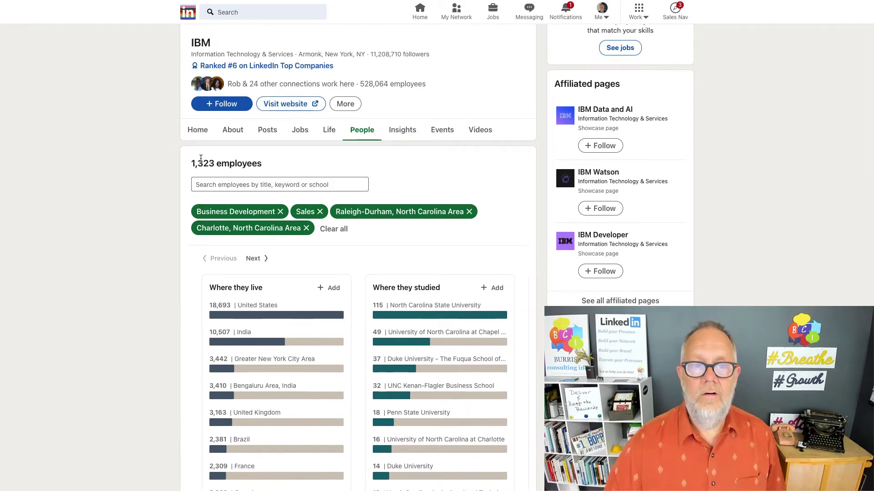
Advance the insight charts to the skills and connection-degree breakdowns
left_click(268, 260)
left_click(263, 261)
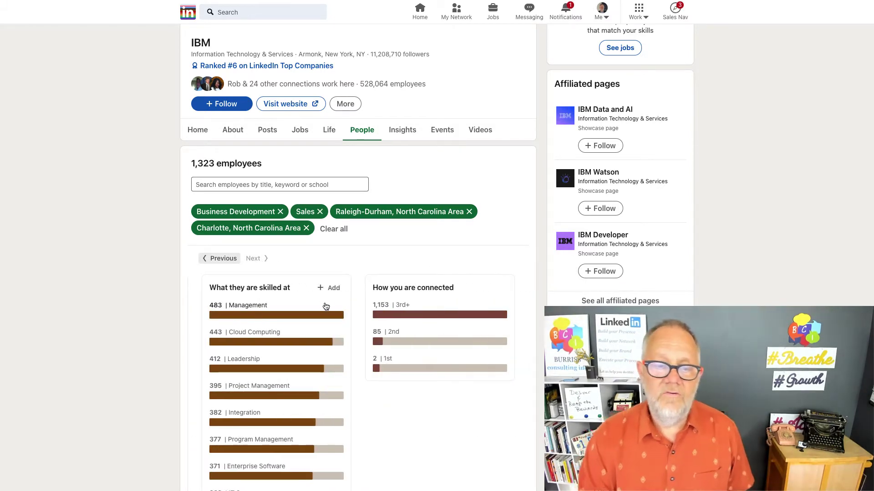
scroll(326, 306, "down", 2)
scroll(326, 307, "down", 1)
scroll(325, 307, "down", 2)
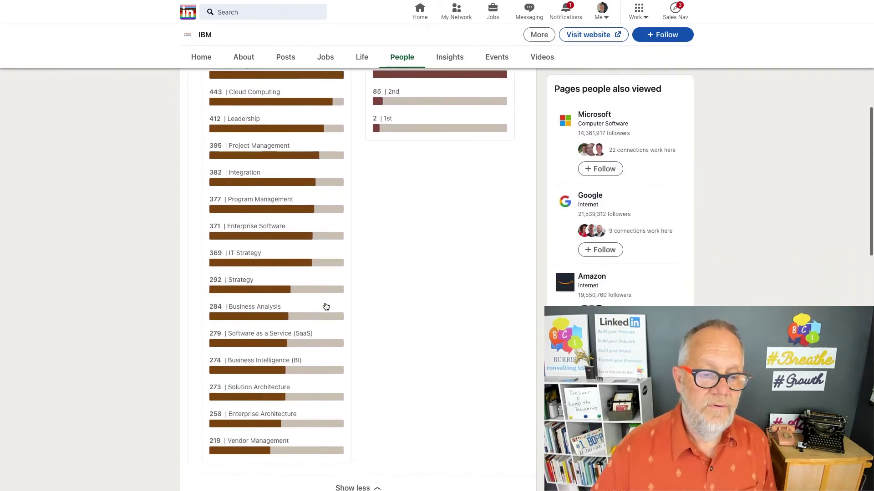
scroll(326, 306, "down", 2)
scroll(326, 306, "down", 2)
scroll(326, 306, "up", 2)
scroll(326, 307, "up", 2)
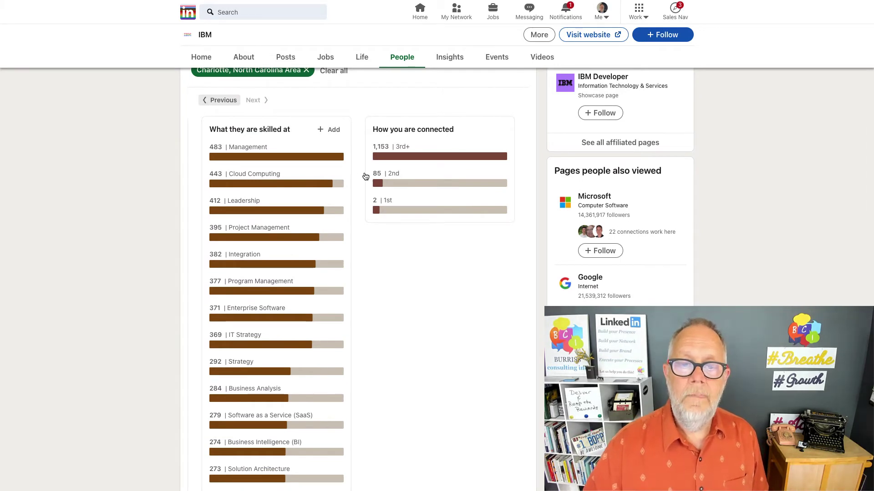
Filter to 2nd-degree connections and highlight the resulting 73 employees
left_click(396, 181)
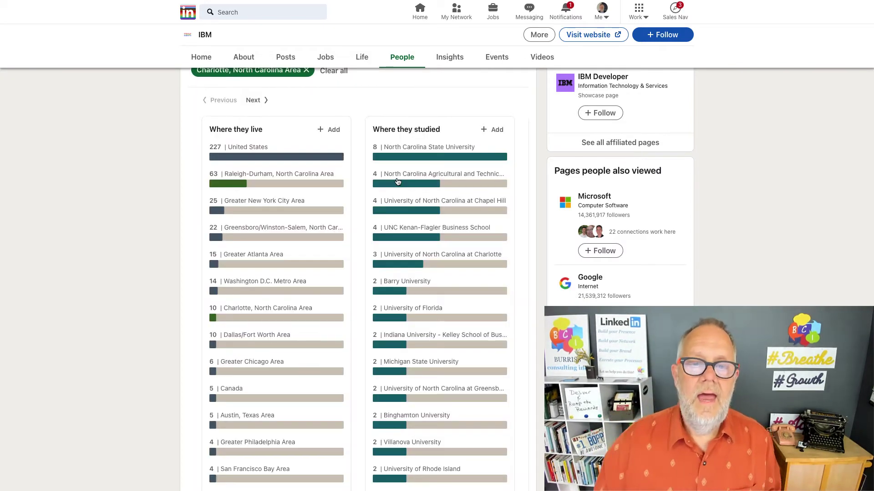
scroll(396, 181, "up", 2)
scroll(397, 181, "up", 1)
double_click(196, 143)
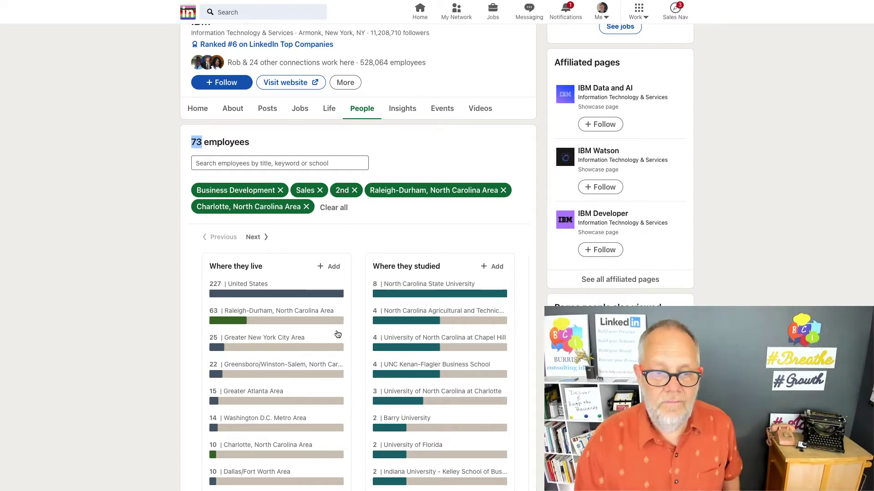
scroll(336, 334, "down", 2)
scroll(337, 335, "down", 2)
scroll(337, 334, "down", 3)
scroll(337, 335, "down", 3)
scroll(337, 334, "down", 1)
scroll(337, 334, "down", 2)
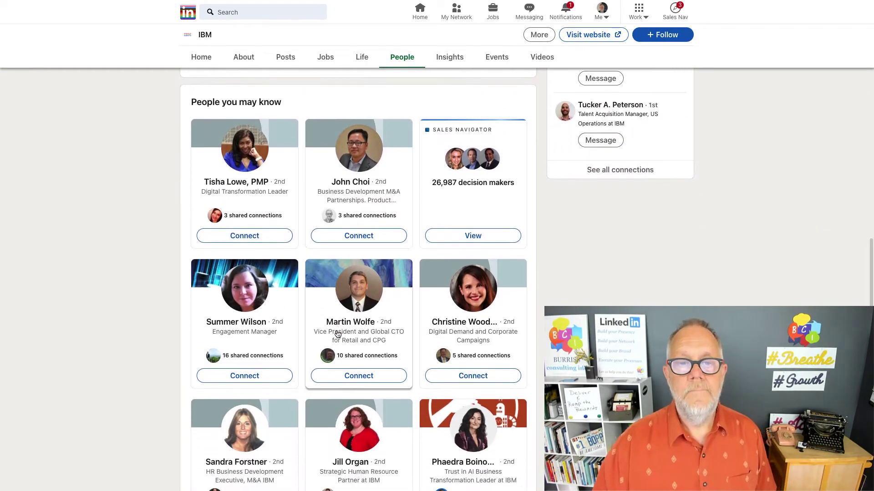
scroll(337, 335, "down", 1)
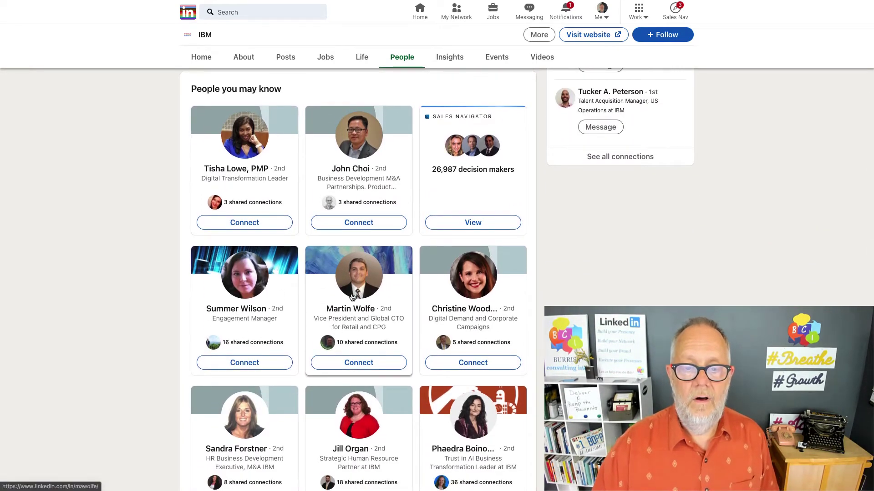
scroll(309, 218, "down", 3)
scroll(328, 254, "down", 1)
scroll(352, 297, "down", 4)
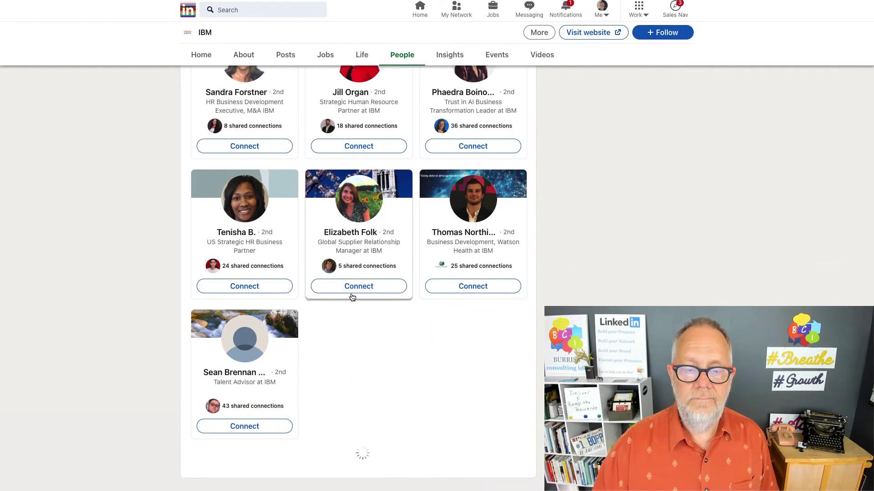
scroll(352, 298, "down", 5)
scroll(352, 298, "down", 1)
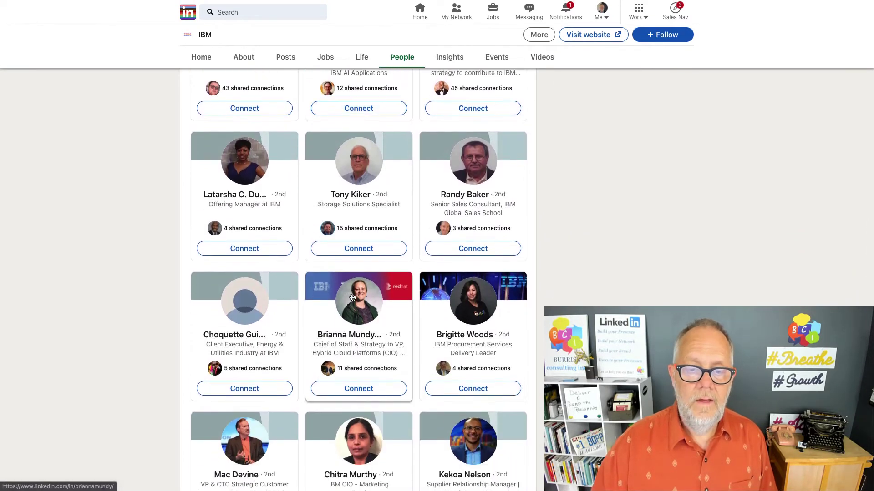
scroll(352, 297, "down", 1)
scroll(352, 298, "down", 1)
scroll(352, 298, "down", 2)
scroll(352, 298, "down", 1)
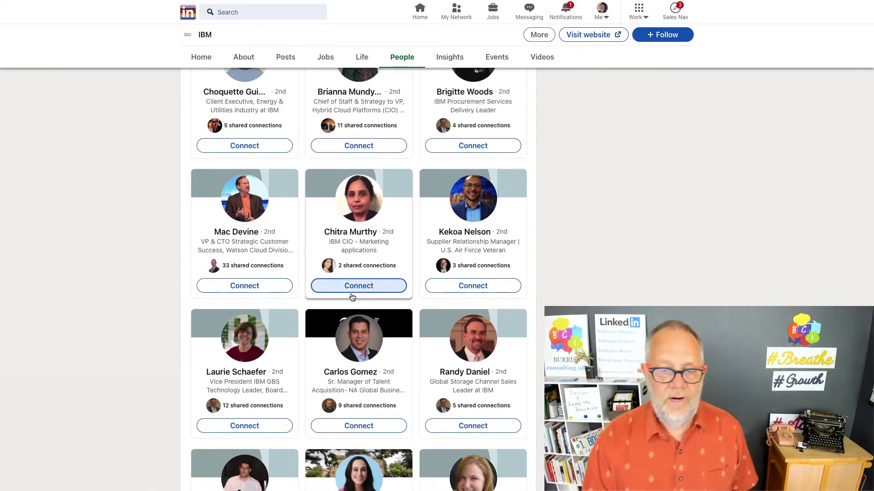
scroll(352, 297, "down", 4)
scroll(351, 298, "down", 2)
scroll(352, 298, "down", 2)
scroll(351, 297, "down", 3)
scroll(351, 298, "down", 1)
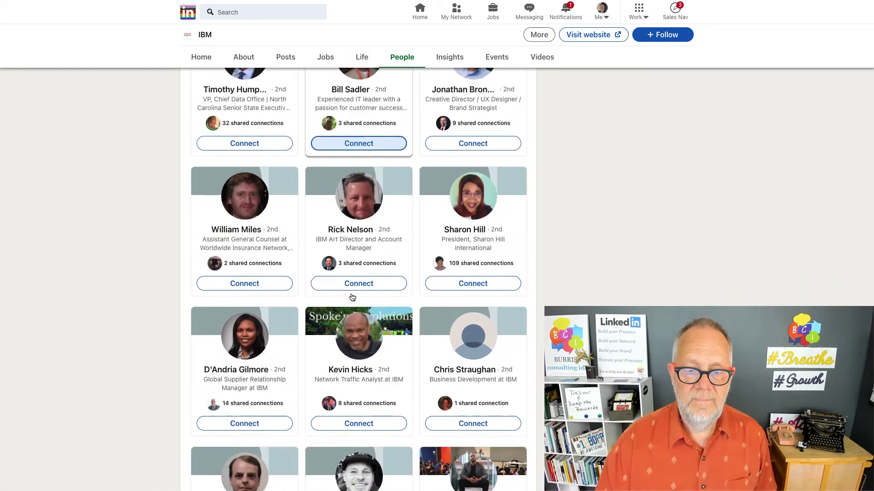
scroll(351, 297, "down", 7)
scroll(352, 297, "down", 1)
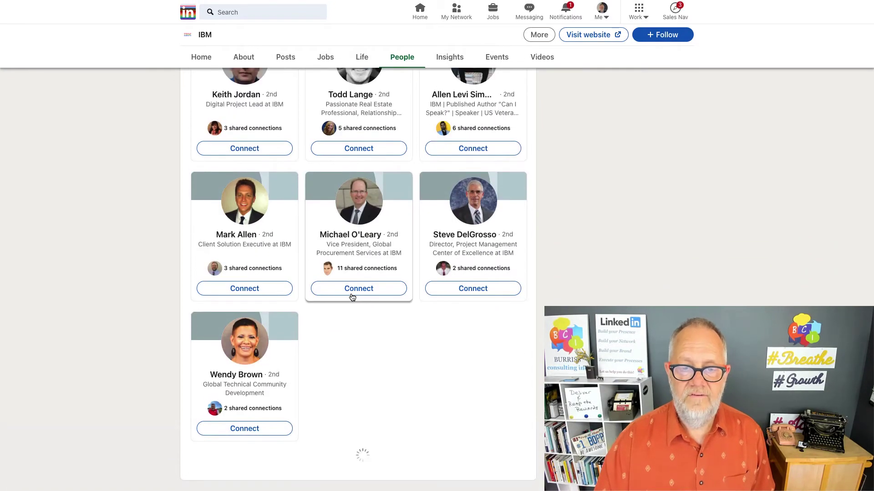
scroll(352, 297, "down", 5)
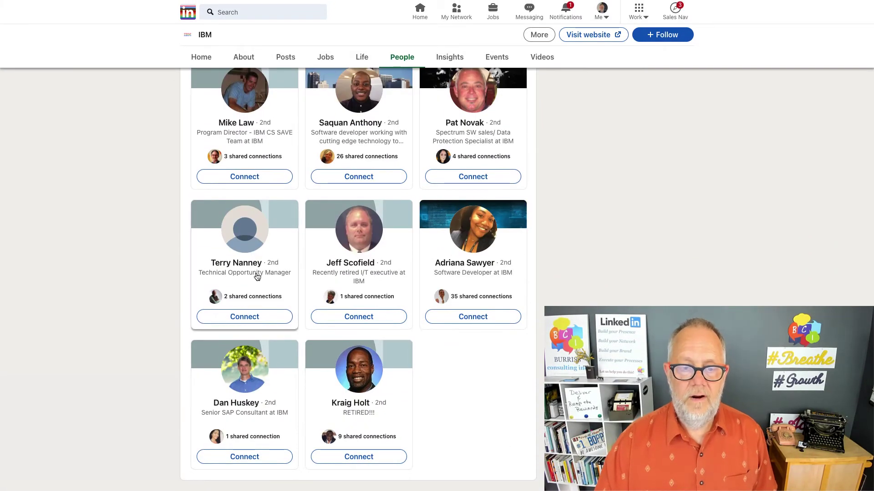
scroll(248, 267, "up", 5)
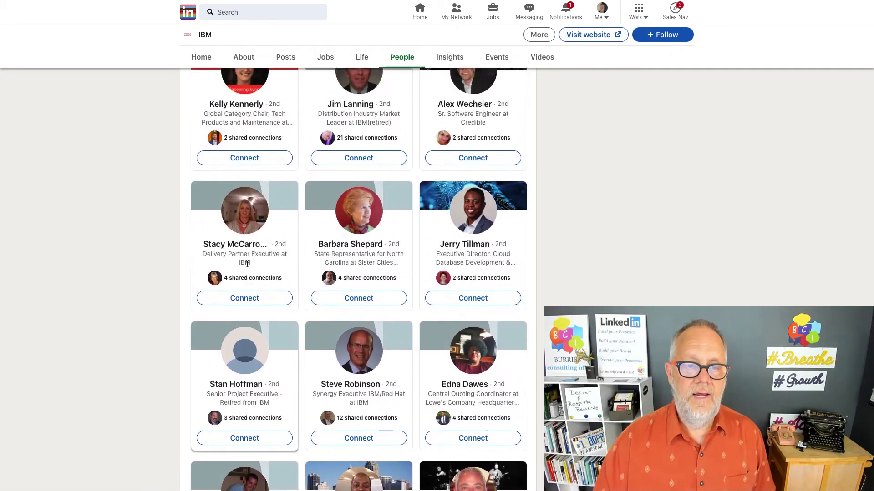
scroll(248, 267, "up", 2)
scroll(248, 267, "up", 3)
scroll(248, 267, "up", 1)
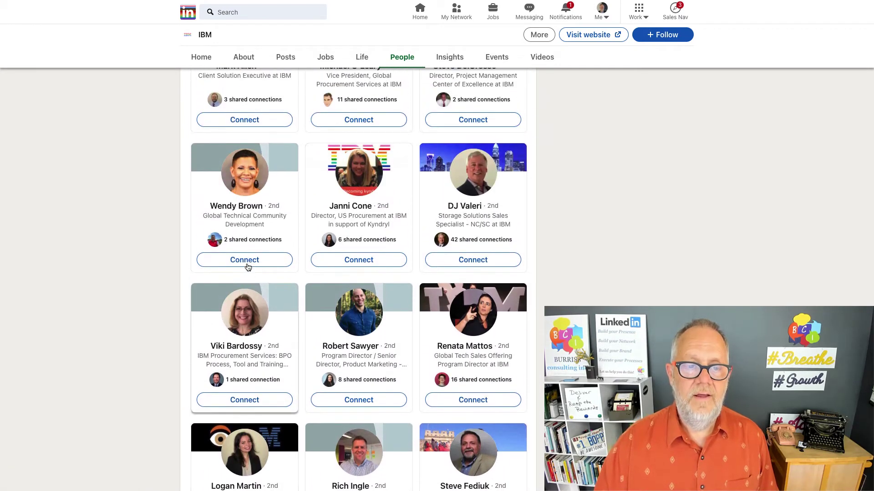
scroll(248, 267, "up", 5)
scroll(248, 267, "up", 2)
scroll(248, 267, "up", 4)
scroll(248, 267, "up", 3)
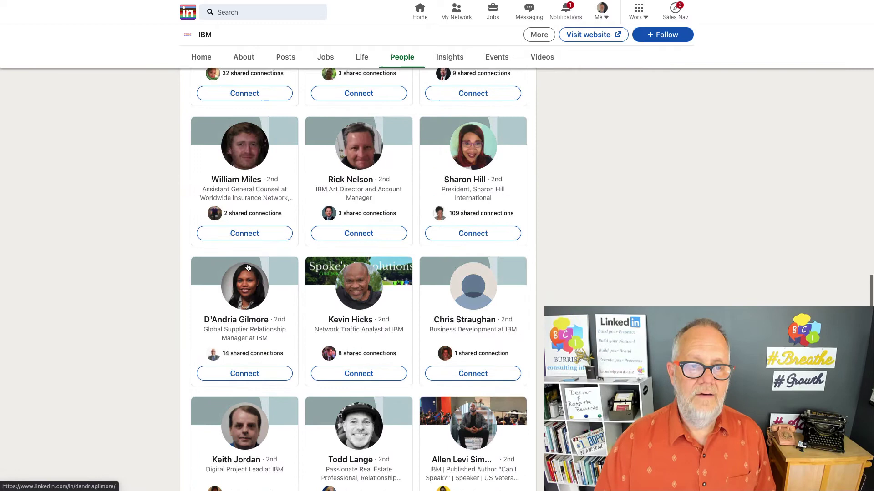
scroll(248, 267, "up", 3)
scroll(248, 267, "up", 3)
scroll(248, 267, "up", 3)
scroll(248, 267, "up", 3)
scroll(248, 267, "up", 2)
scroll(248, 268, "up", 2)
scroll(248, 267, "up", 4)
scroll(248, 267, "up", 4)
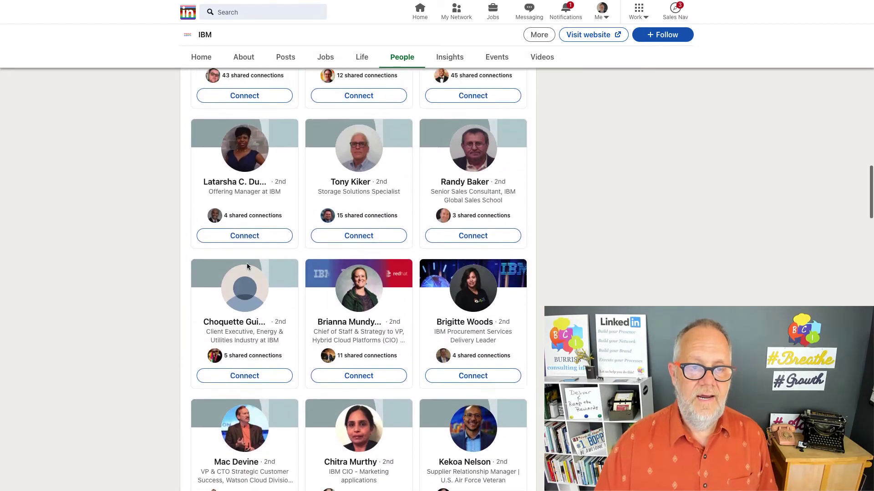
scroll(248, 267, "up", 2)
scroll(248, 267, "up", 2)
scroll(248, 267, "up", 2)
scroll(248, 267, "up", 2)
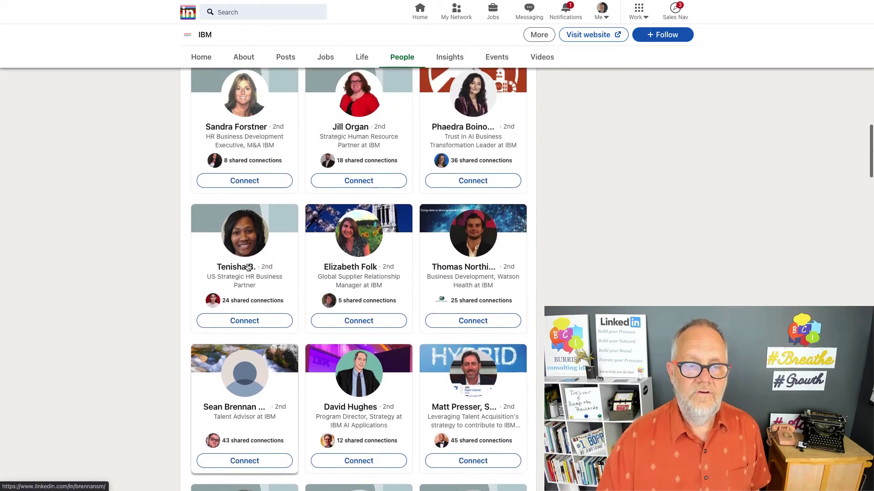
scroll(248, 267, "up", 2)
scroll(248, 267, "up", 3)
scroll(248, 268, "up", 2)
scroll(248, 268, "up", 1)
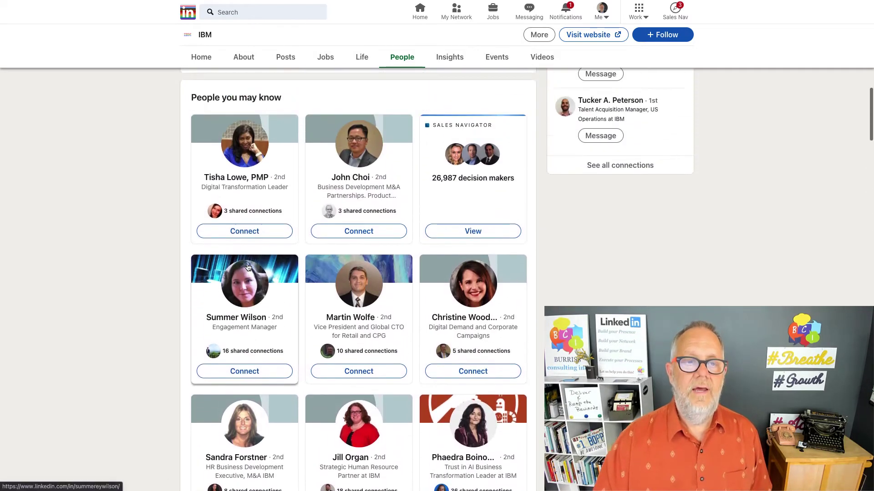
scroll(248, 267, "up", 2)
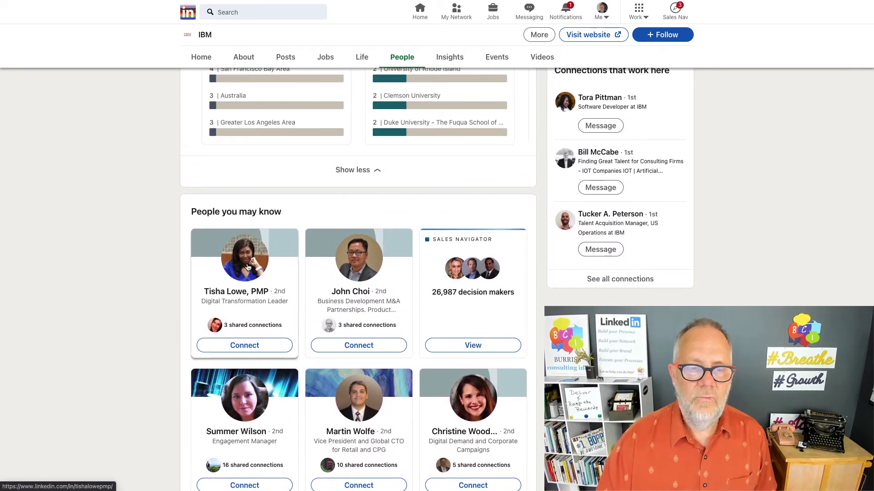
scroll(248, 267, "down", 1)
scroll(248, 267, "down", 7)
scroll(248, 267, "down", 7)
scroll(248, 267, "down", 6)
scroll(426, 389, "up", 5)
scroll(425, 389, "up", 10)
scroll(425, 386, "up", 3)
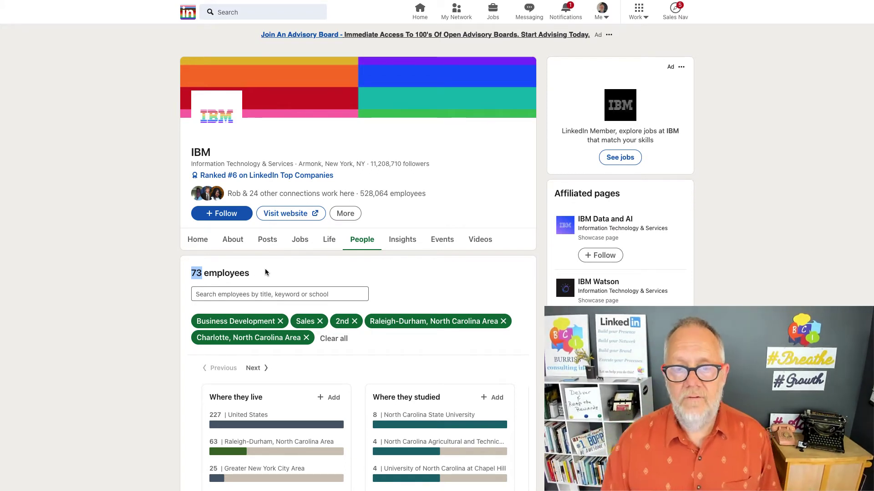
Open the first two suggested IBM profiles in new tabs and exit fullscreen
scroll(266, 272, "down", 2)
scroll(265, 272, "down", 6)
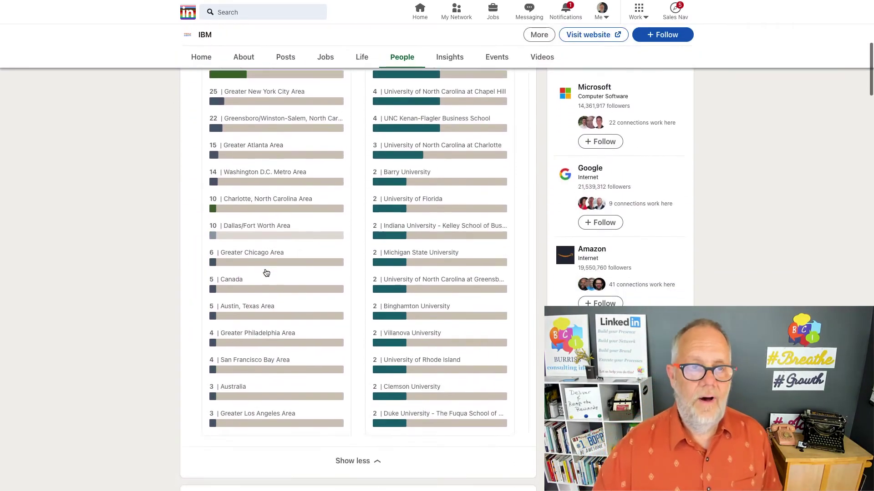
scroll(266, 272, "down", 3)
scroll(273, 409, "down", 2)
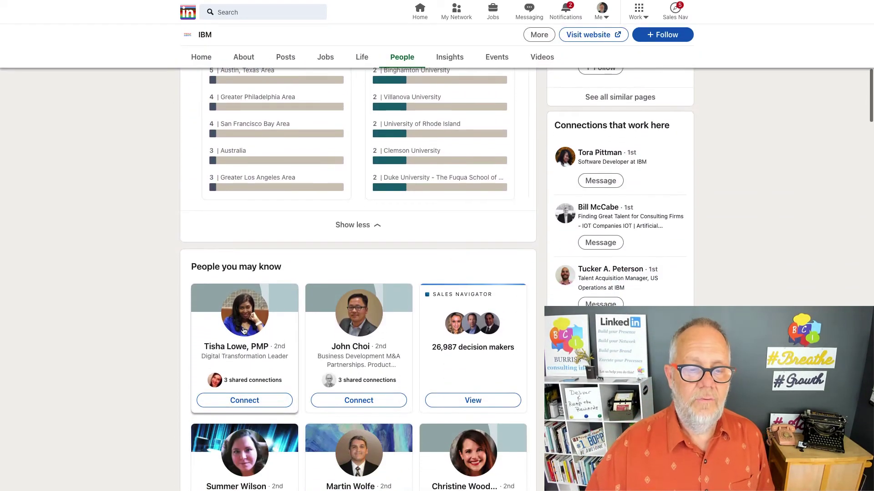
right_click(247, 313)
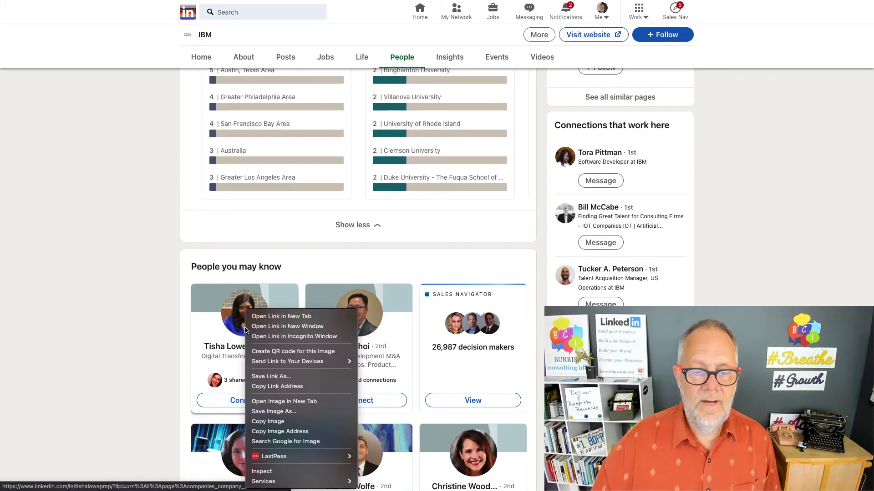
left_click(284, 319)
right_click(362, 313)
left_click(386, 317)
mouse_move(106, 4)
left_click(31, 17)
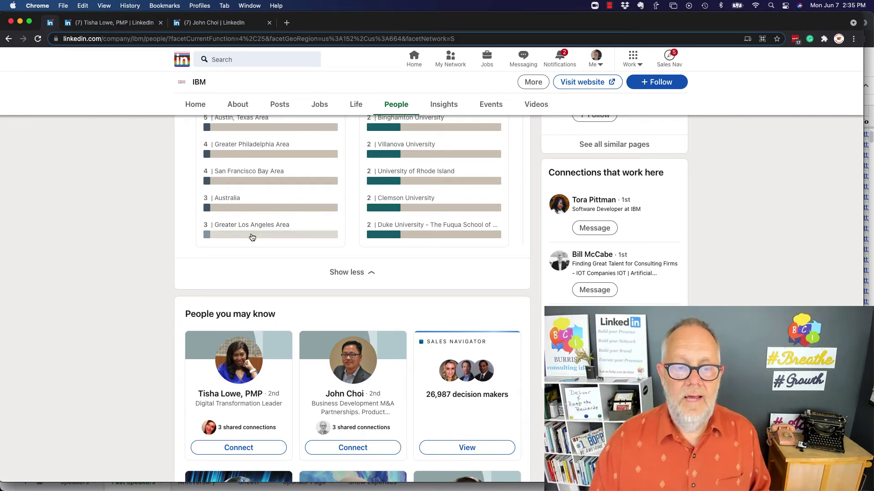
scroll(259, 319, "down", 5)
left_click(123, 24)
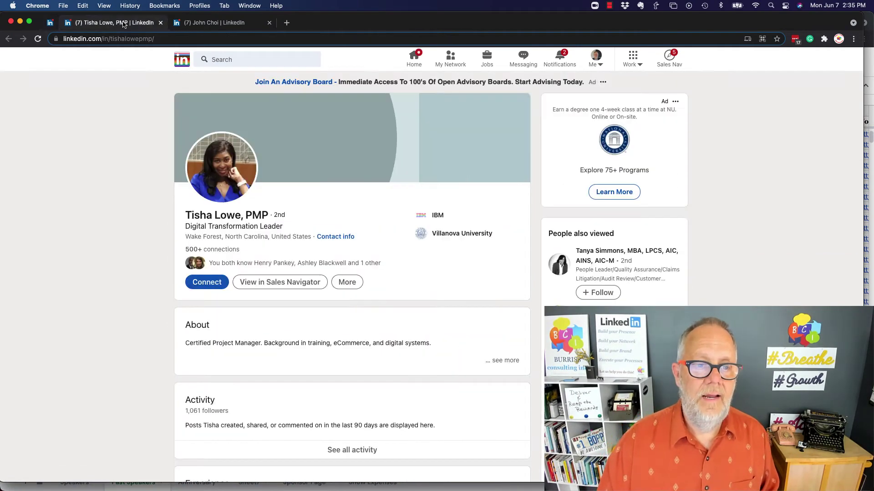
left_click(201, 25)
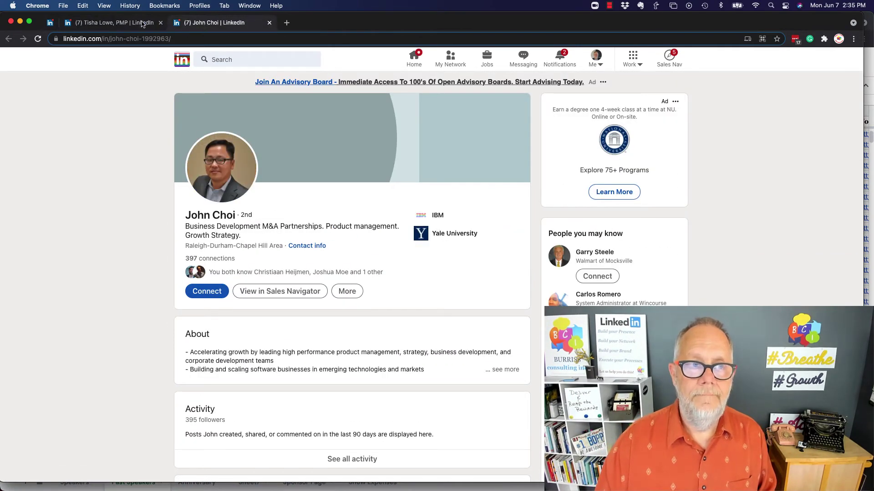
left_click(59, 27)
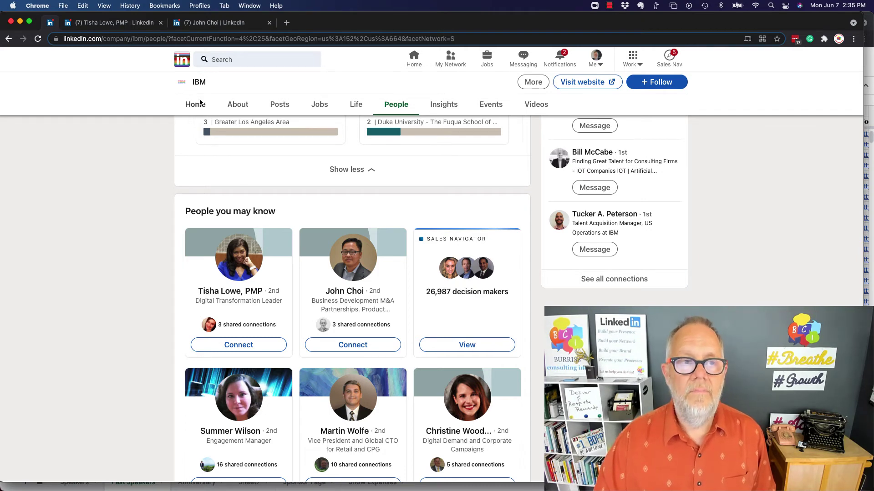
scroll(129, 215, "up", 10)
scroll(130, 217, "up", 5)
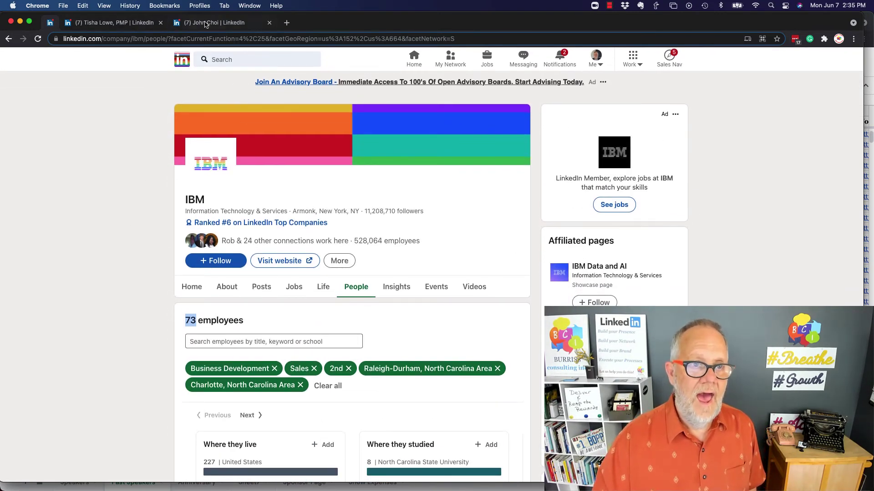
Open IBM's 491,000-result people search in a new tab, check its URL, and return
left_click(318, 23)
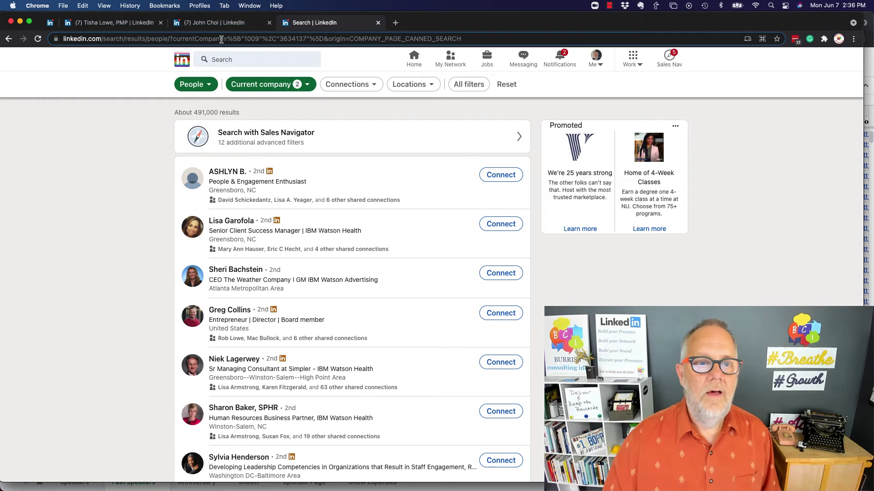
left_click(129, 37)
left_click(116, 39)
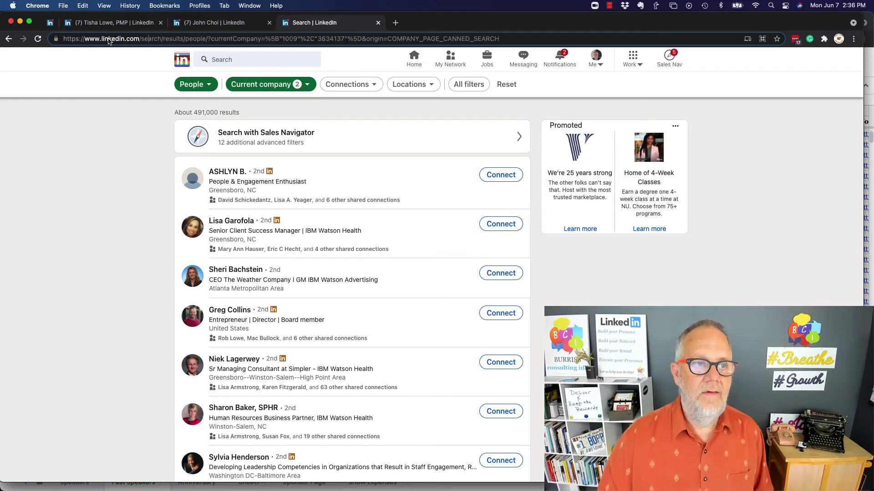
left_click(50, 23)
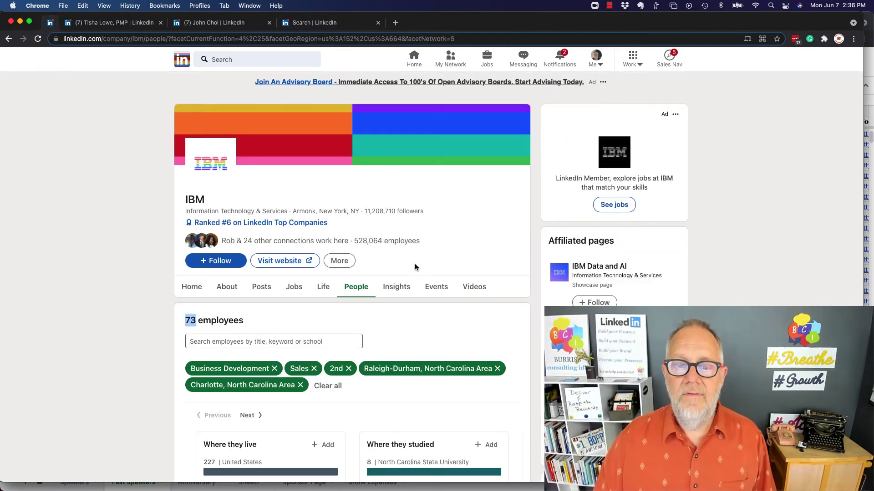
Search 'red letter' and open Red Letter Marketing's People tab showing 14 employees
left_click(239, 59)
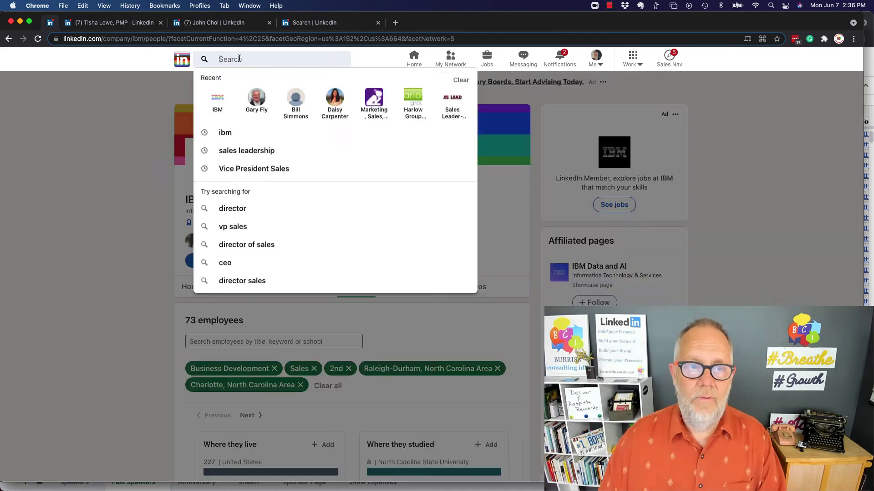
type("red letter")
left_click(243, 161)
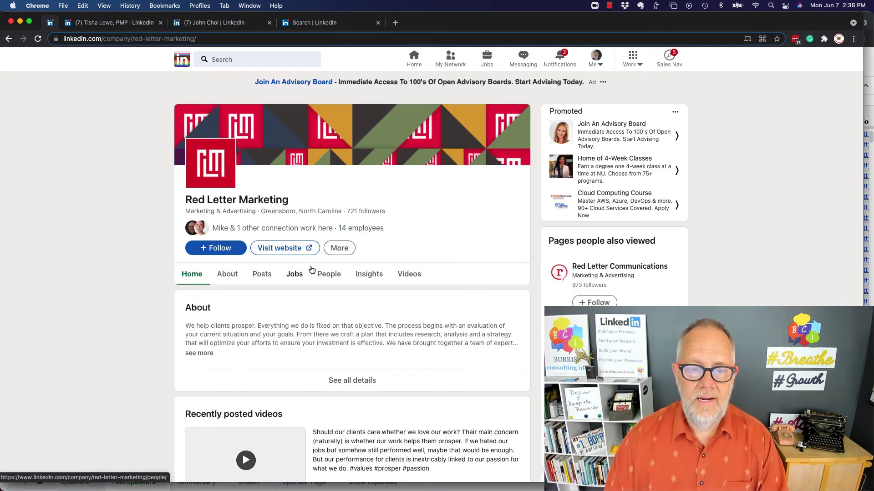
left_click(325, 275)
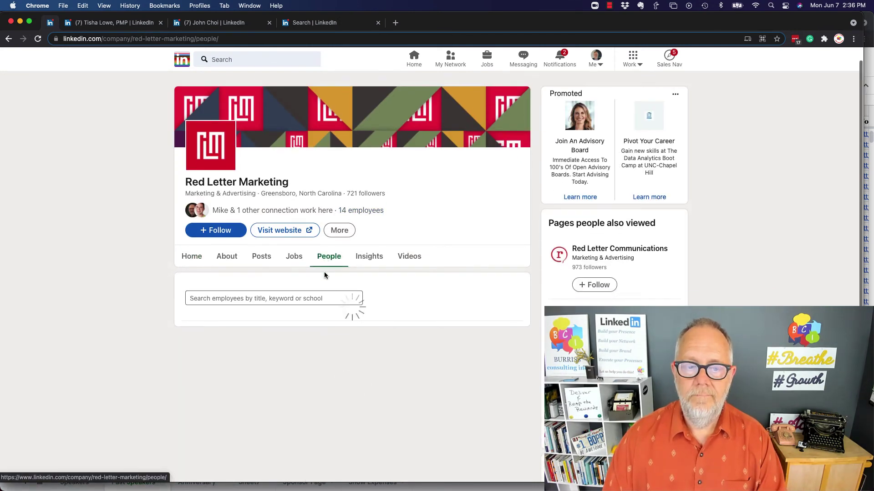
scroll(324, 272, "down", 3)
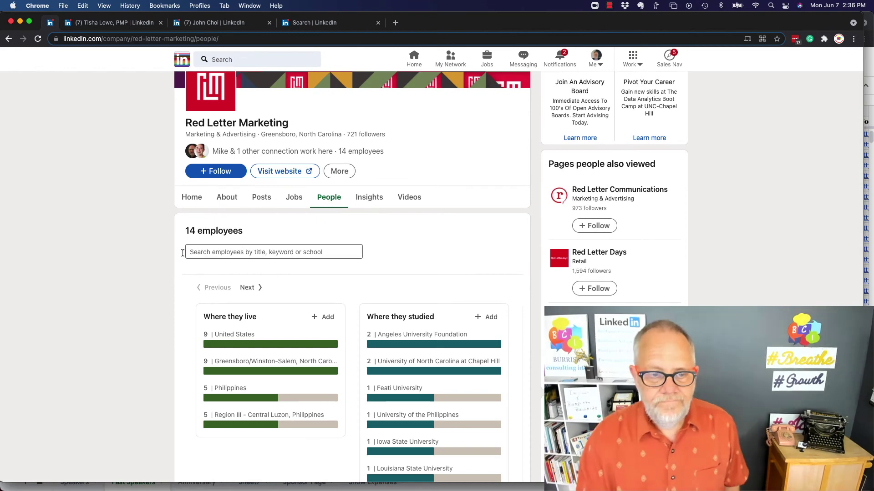
left_click(249, 252)
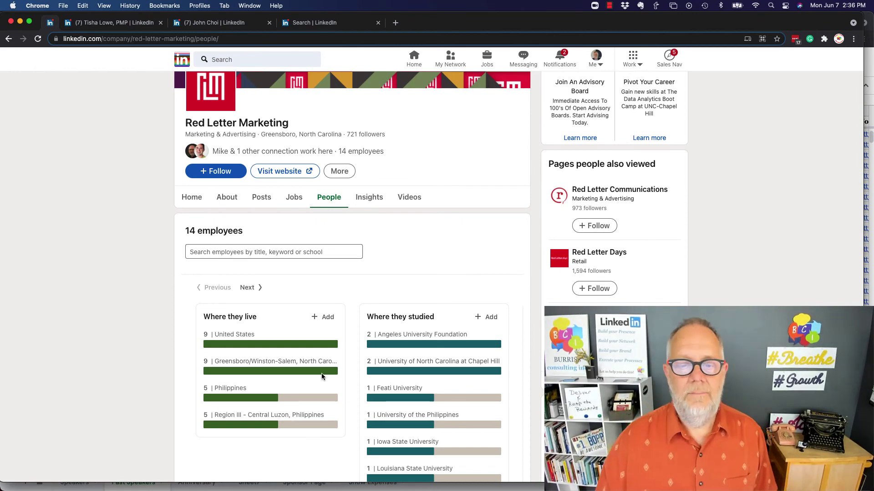
scroll(322, 376, "down", 3)
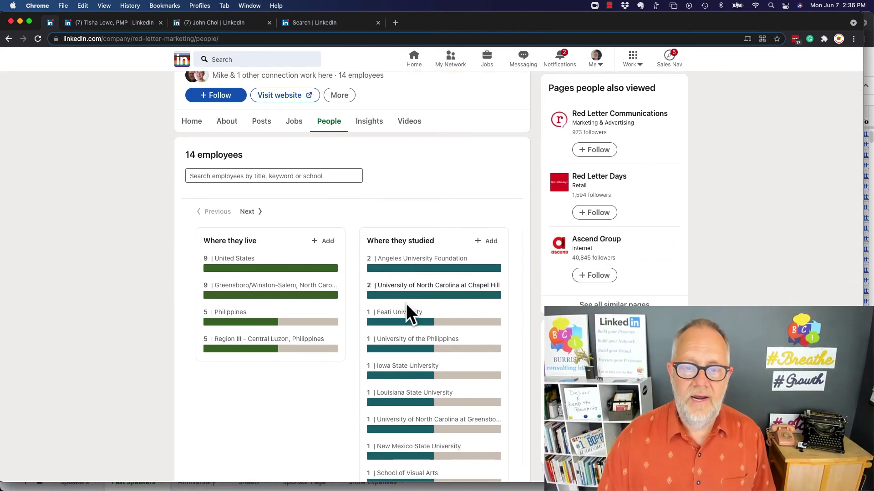
scroll(329, 194, "down", 1)
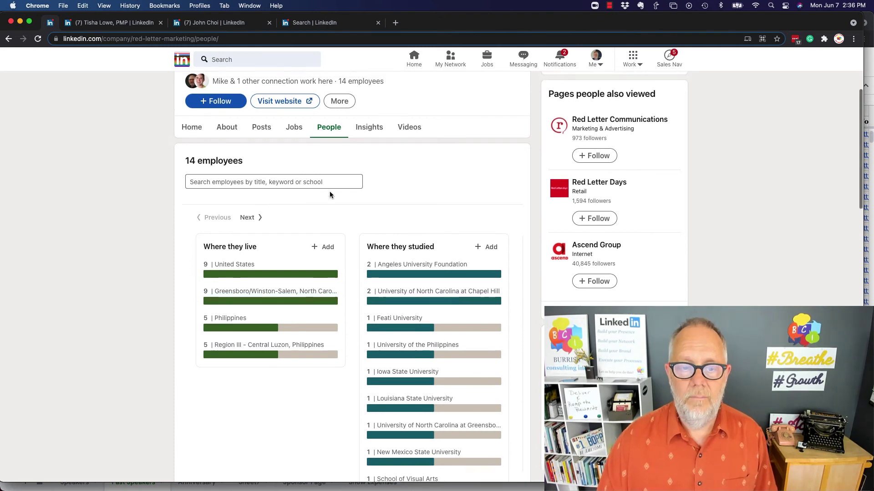
Filter Red Letter Marketing to its 9 Greensboro/Winston-Salem employees, then open your own profile
left_click(251, 291)
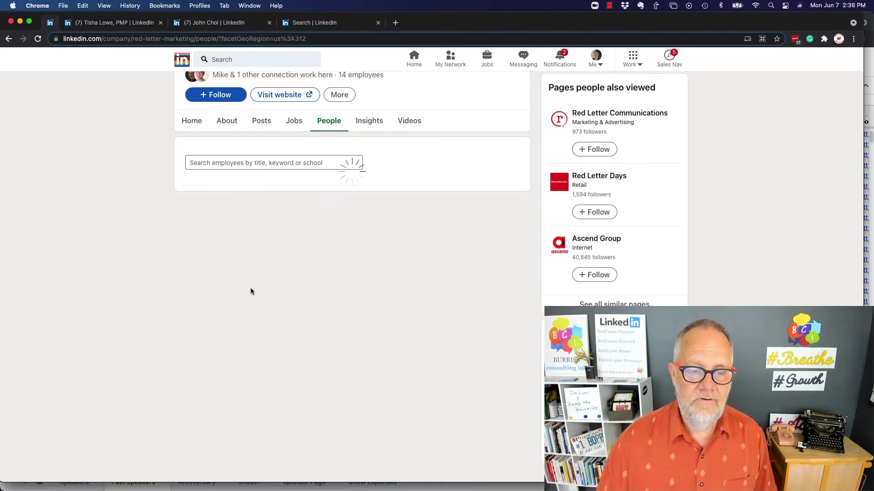
scroll(250, 291, "down", 5)
scroll(250, 290, "down", 5)
scroll(251, 291, "down", 2)
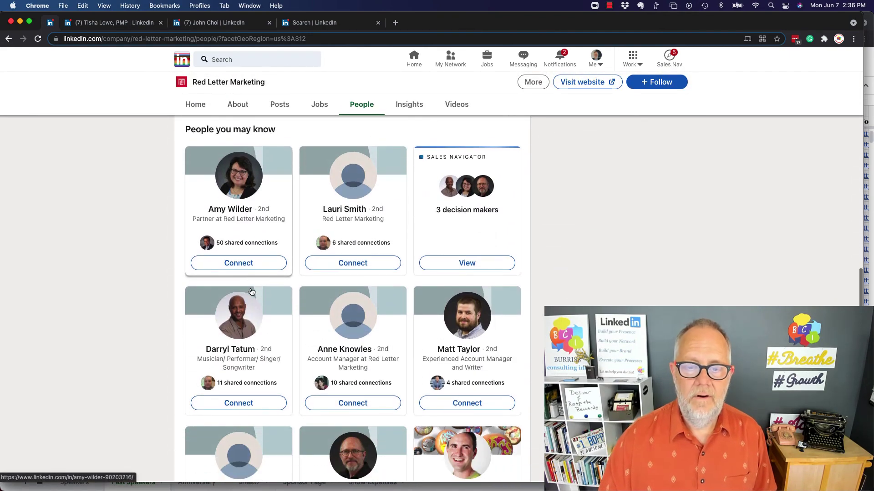
scroll(250, 291, "down", 2)
scroll(251, 290, "up", 3)
scroll(281, 196, "up", 10)
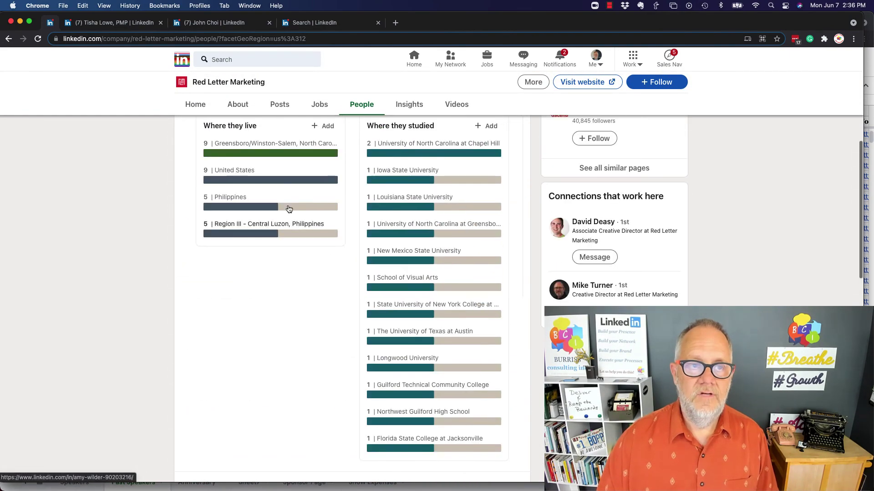
scroll(281, 197, "up", 5)
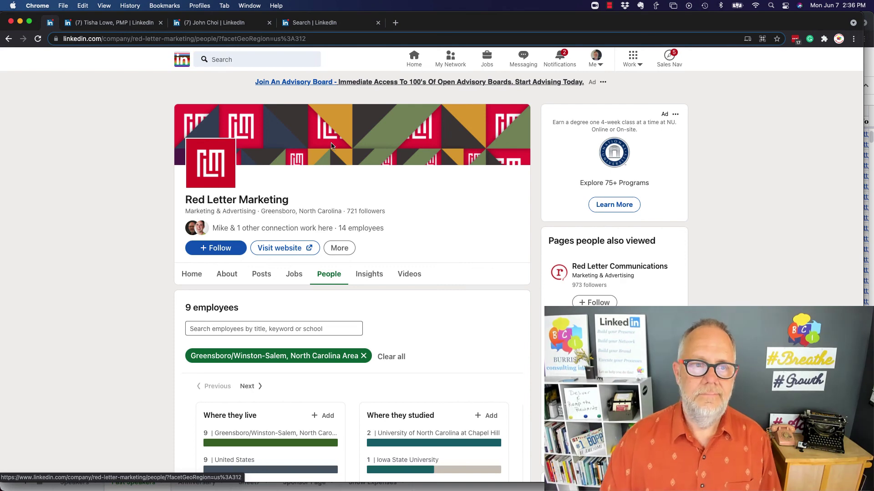
key("super+bracketleft")
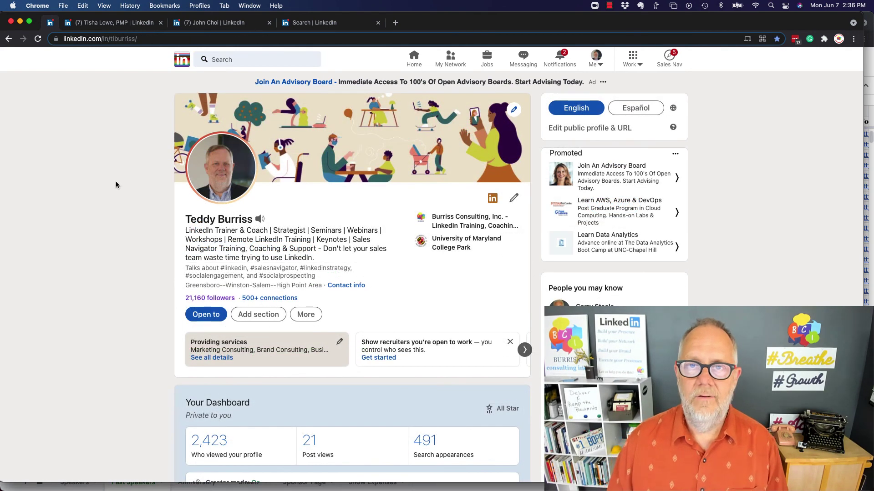